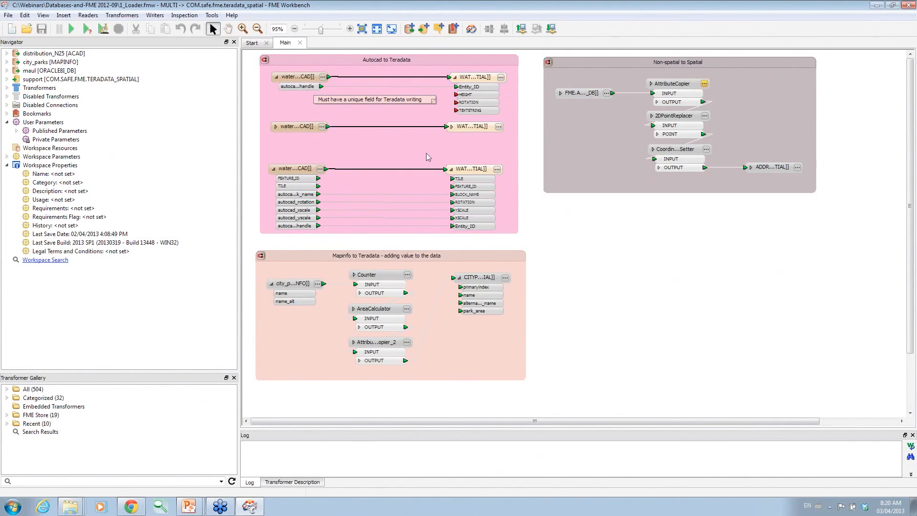
Step: Inspect the water_meters source and WATERMETERS destination feature types in the Autocad to Teradata bookmark
click(300, 80)
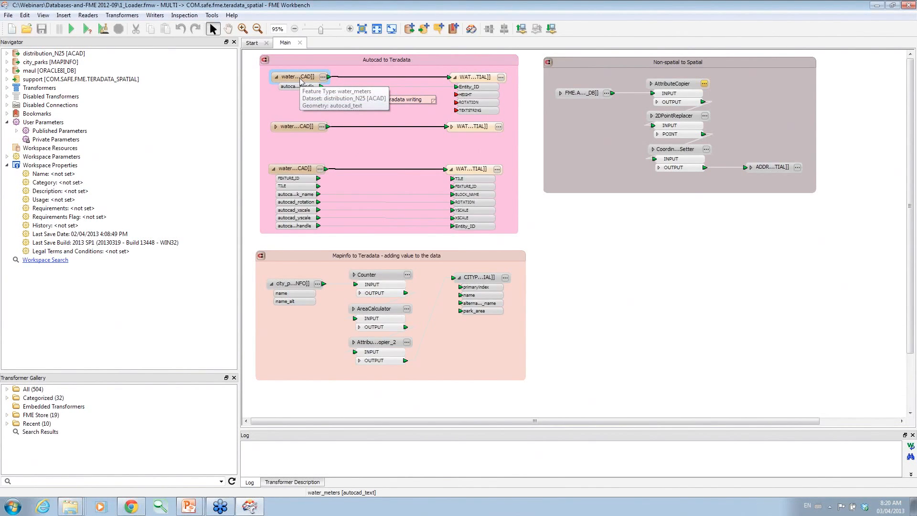
click(482, 80)
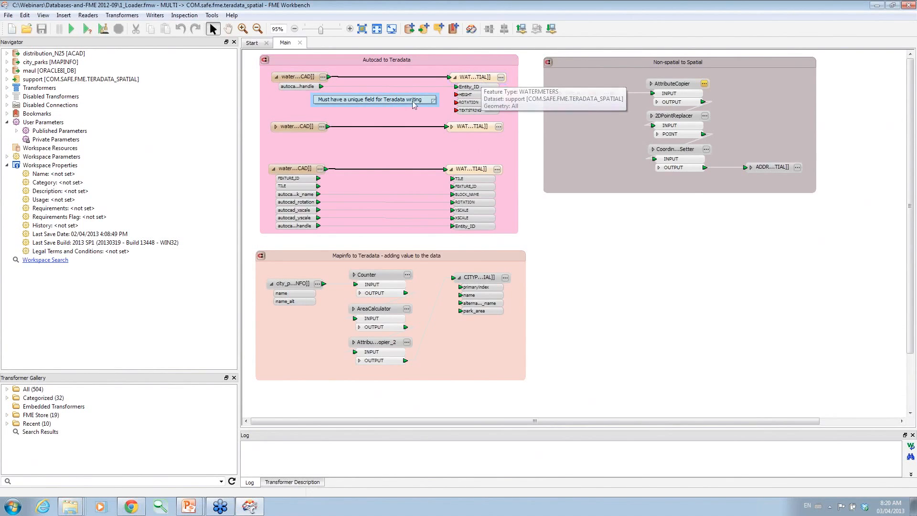
Step: Enable all objects in the Mapinfo to Teradata bookmark and disable them again
right_click(422, 256)
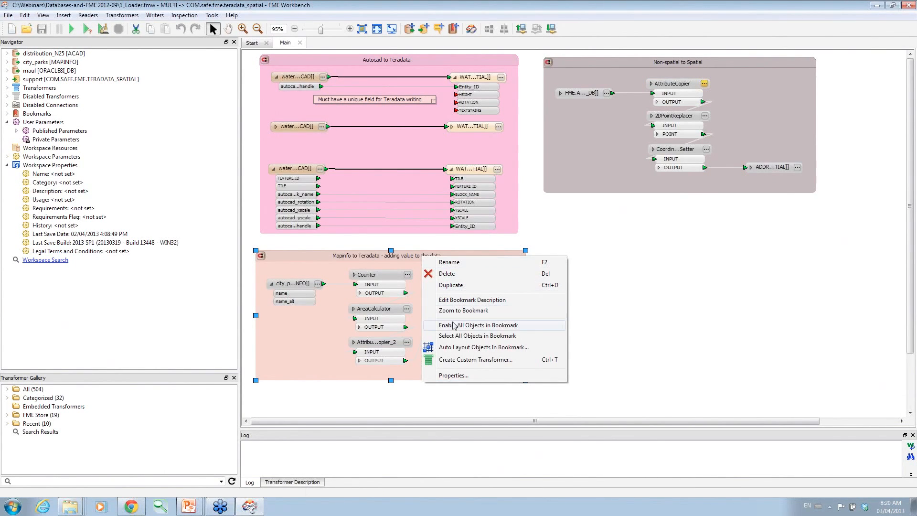
click(458, 324)
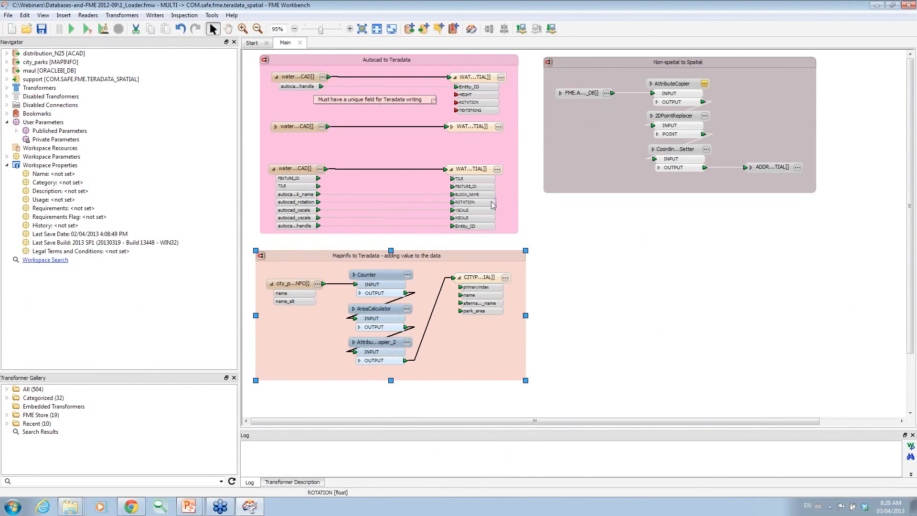
right_click(445, 255)
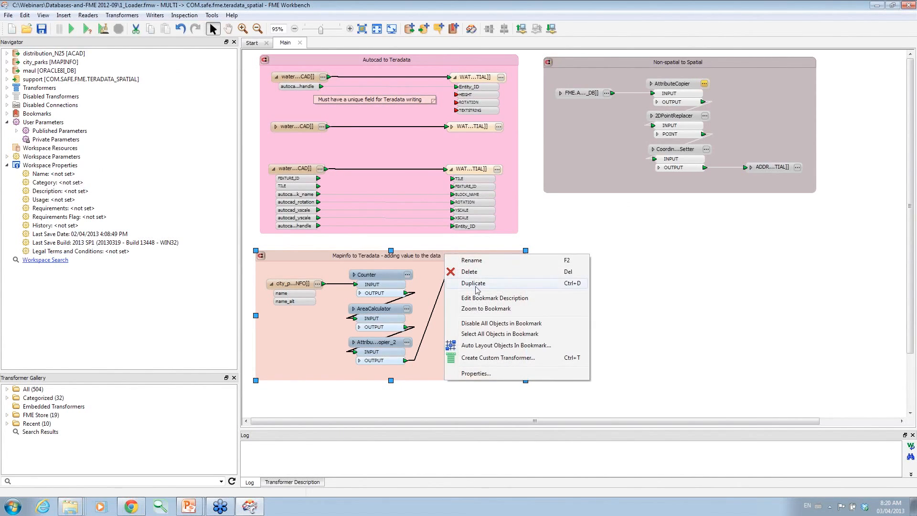
click(480, 323)
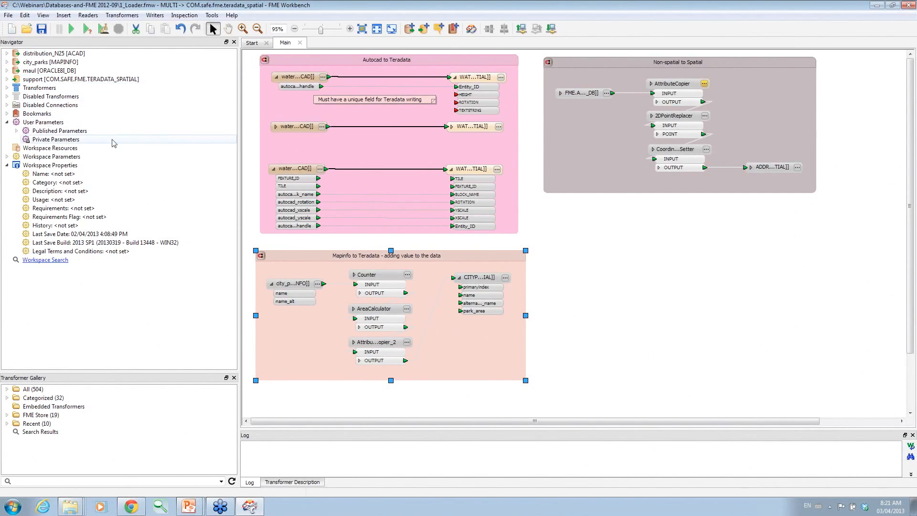
Step: Review the distribution_N25 reader's parameters and the published user parameters, including the ones prompted for when running the workspace
click(7, 53)
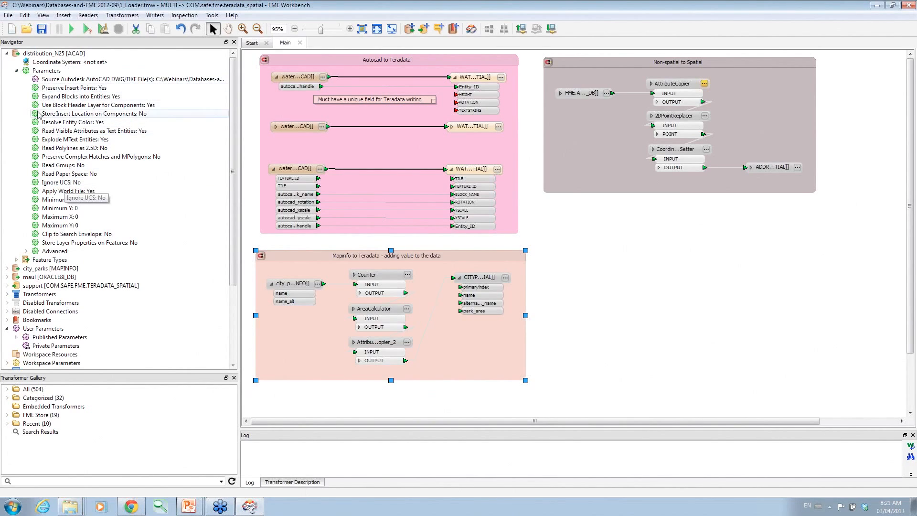
click(17, 72)
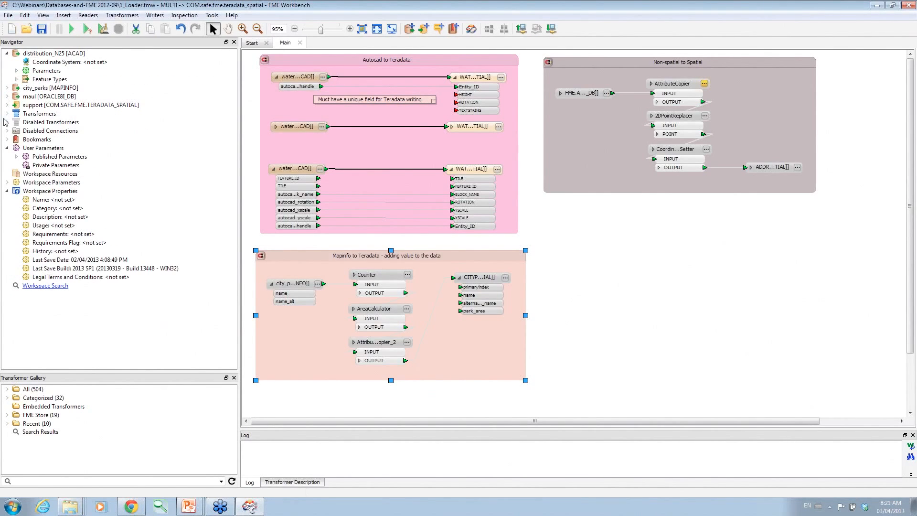
click(16, 157)
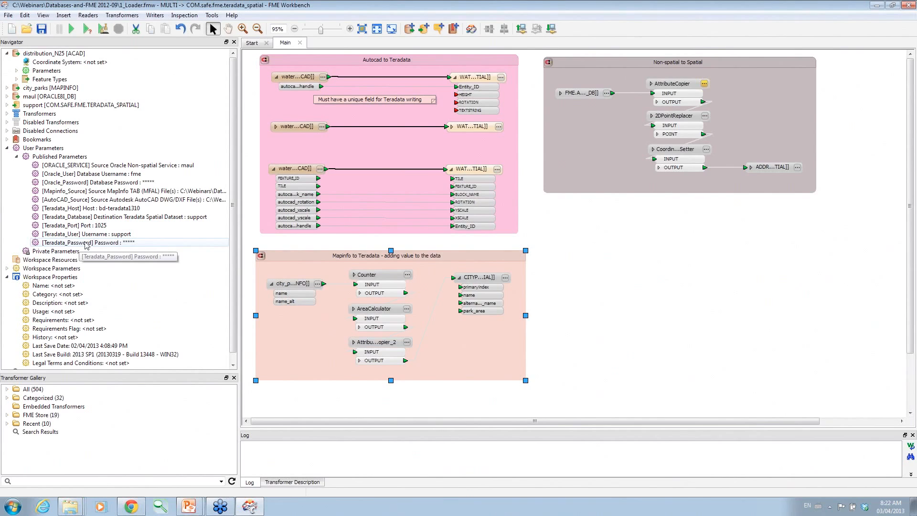
click(86, 31)
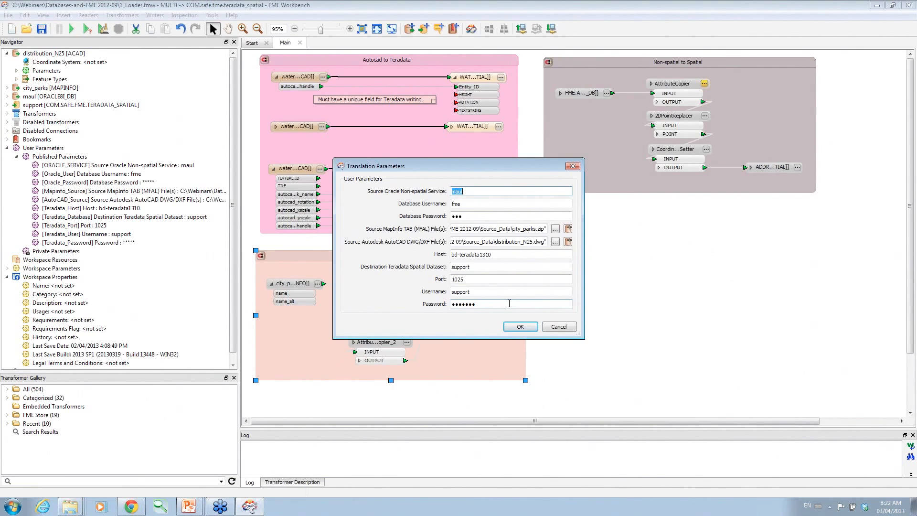
click(559, 327)
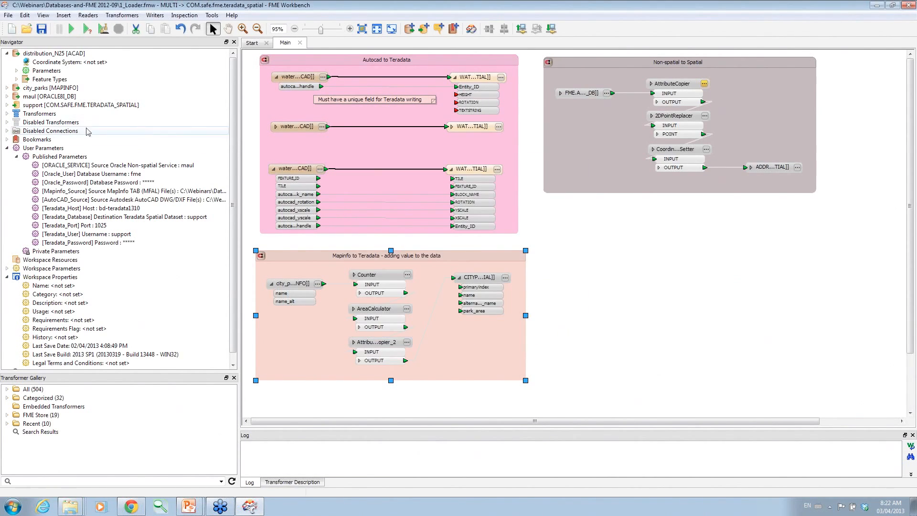
Step: Set the AutoCAD_Source published parameter to the distribution_N25.dwg file in the Source_Data folder
double_click(88, 201)
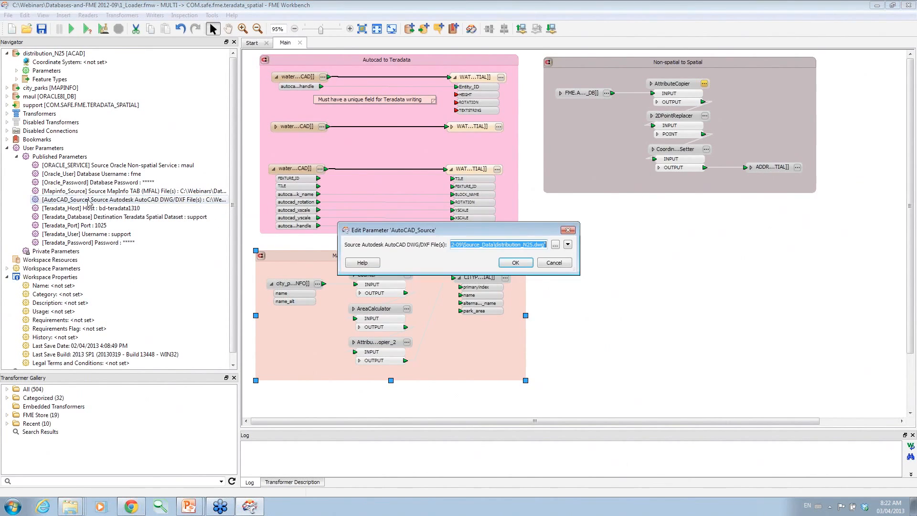
click(555, 245)
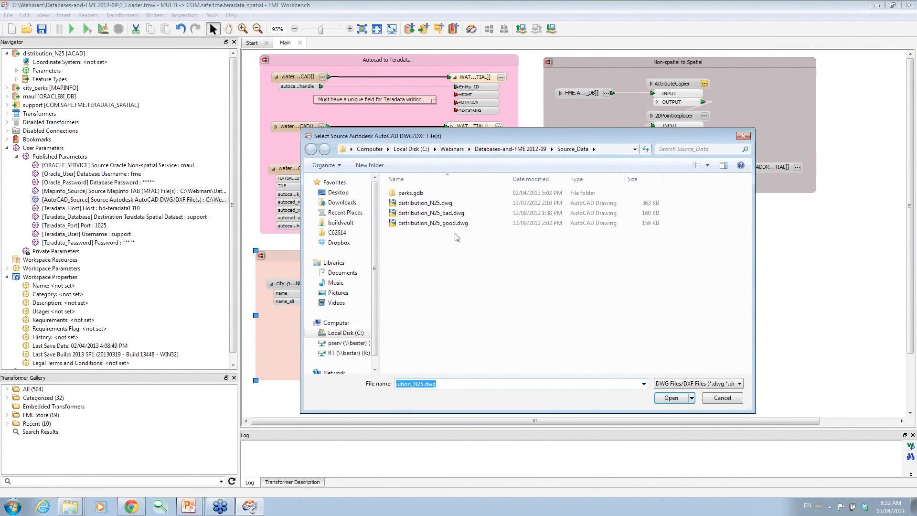
double_click(433, 203)
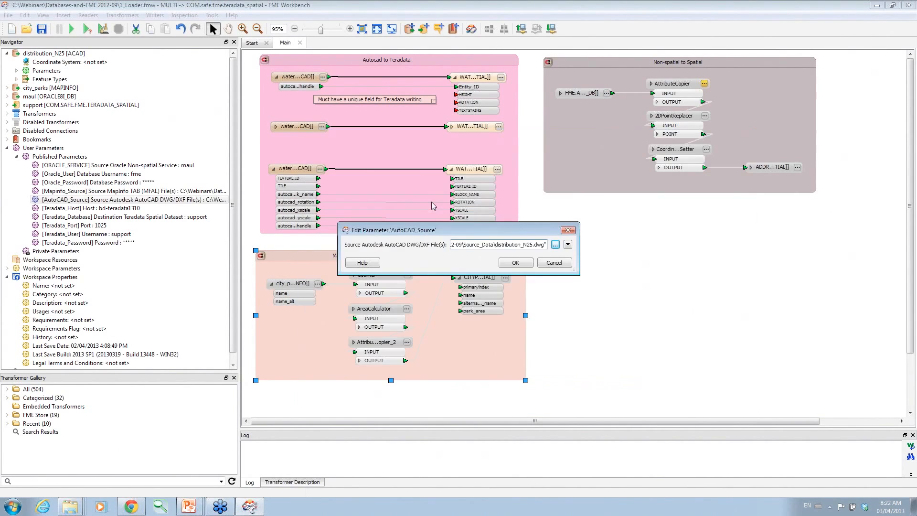
click(515, 263)
click(119, 192)
double_click(119, 192)
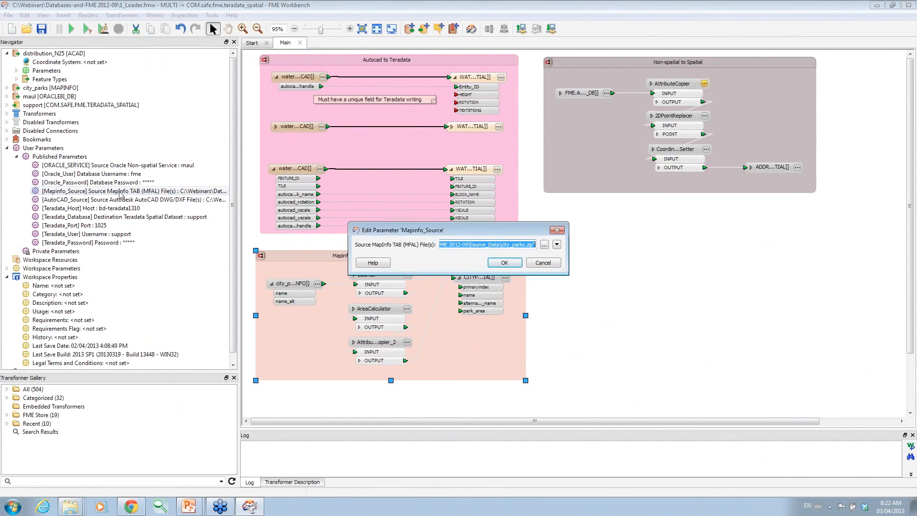
click(544, 245)
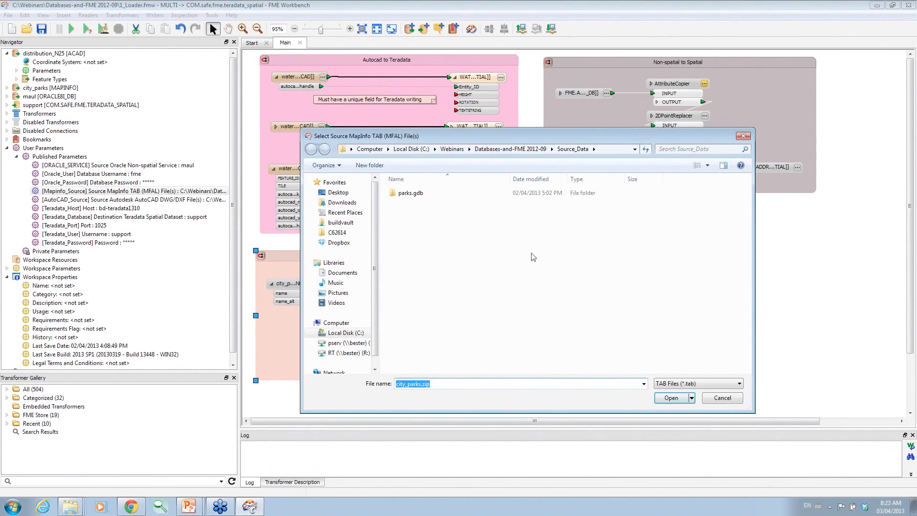
click(712, 382)
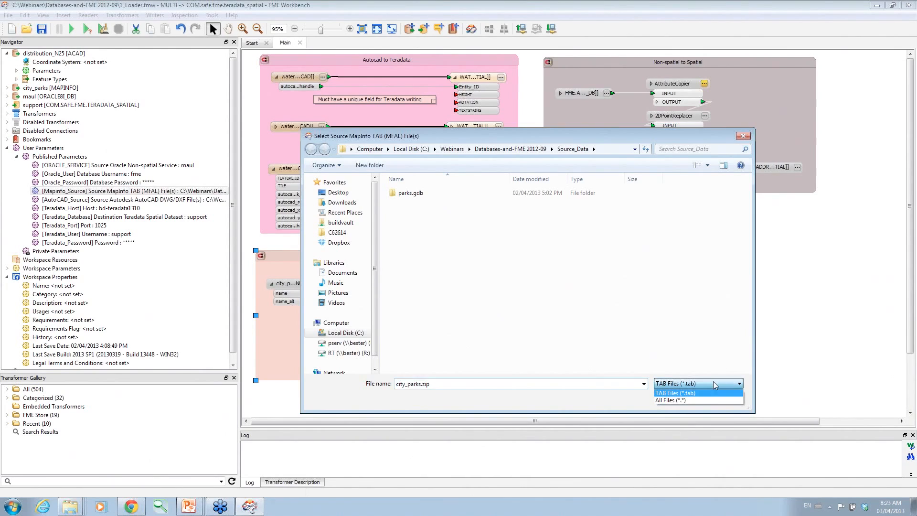
click(703, 383)
click(703, 385)
click(692, 388)
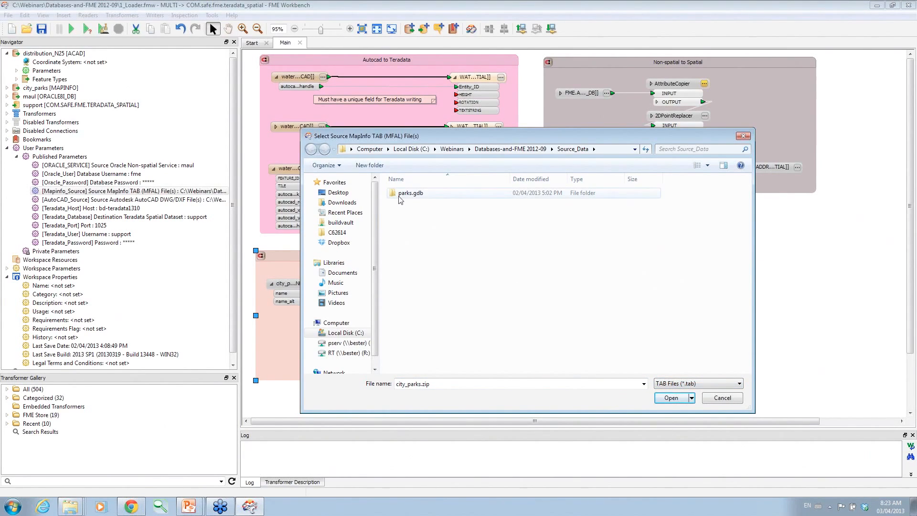
click(722, 397)
click(555, 262)
Step: Check the FME Workbench version information and confirm city_parks.zip as the Mapinfo_Source file
click(233, 16)
click(251, 123)
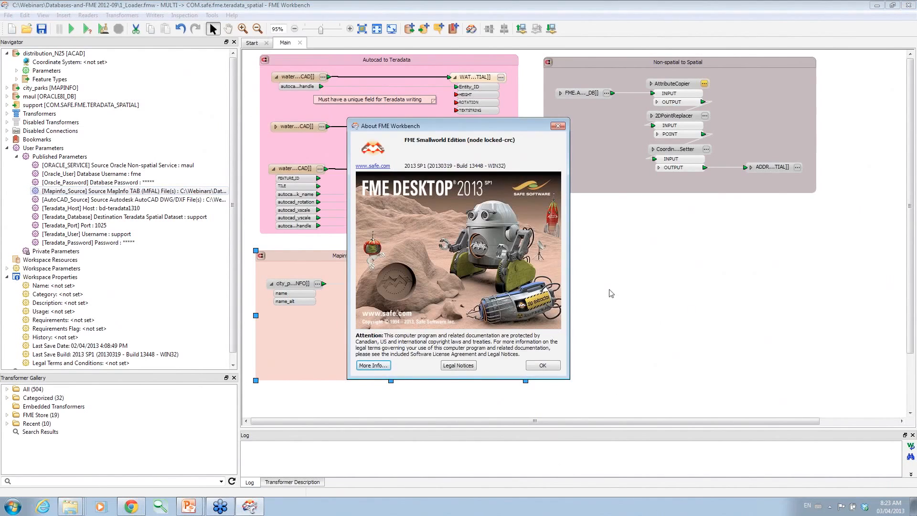
click(543, 366)
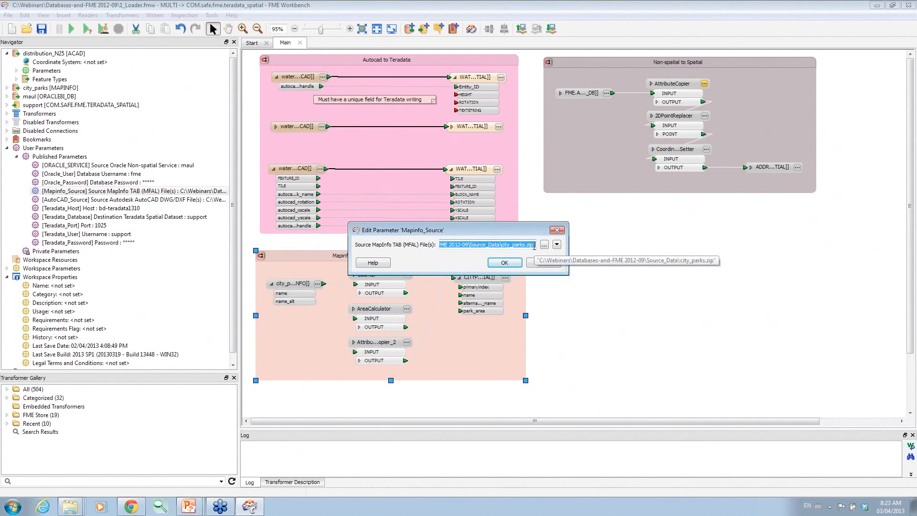
click(505, 262)
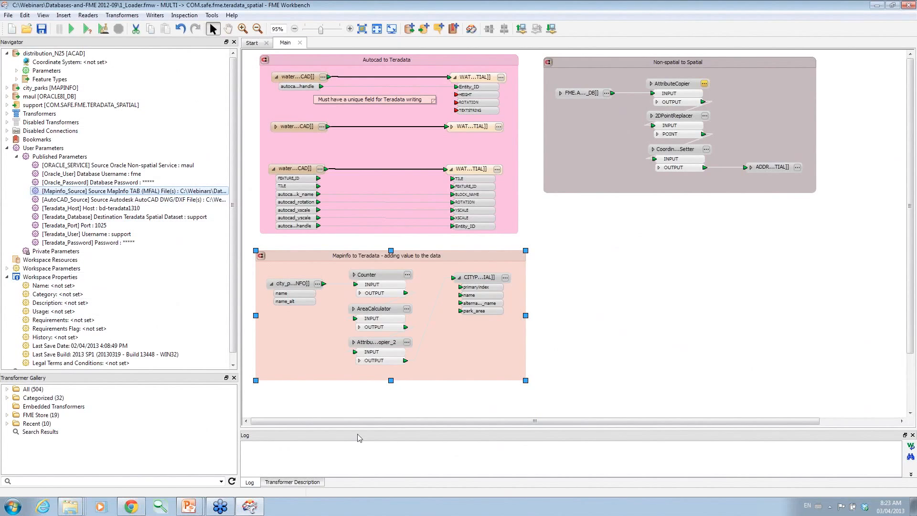
Step: Run the translation with the existing parameters in an enlarged log and review its summaries of features read and written
drag(362, 428, 363, 351)
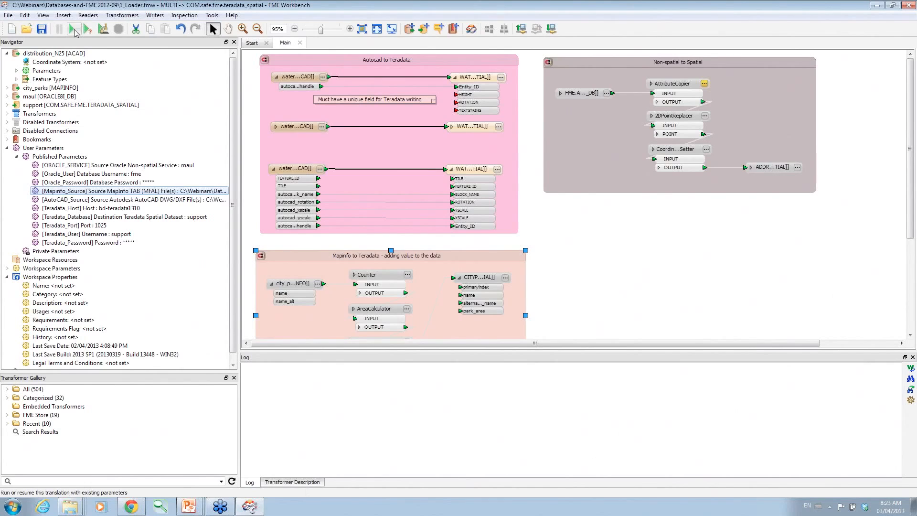
click(73, 29)
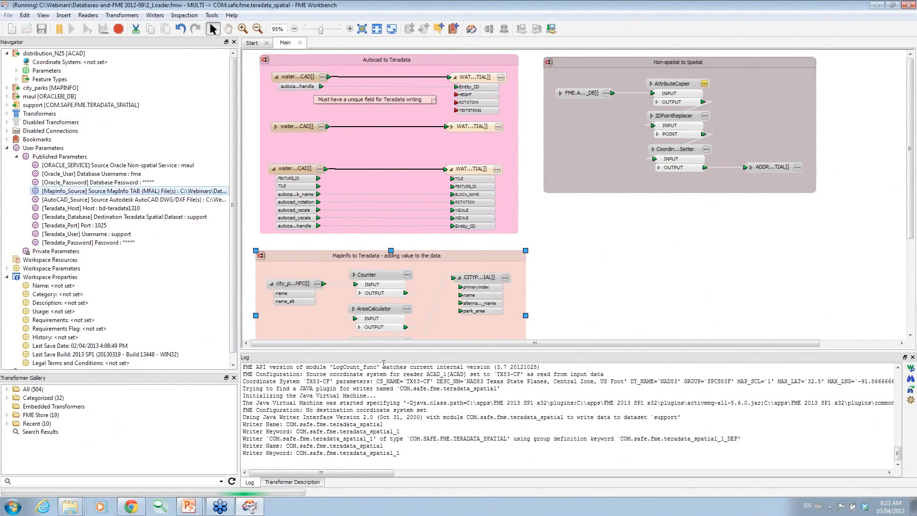
drag(390, 356, 392, 305)
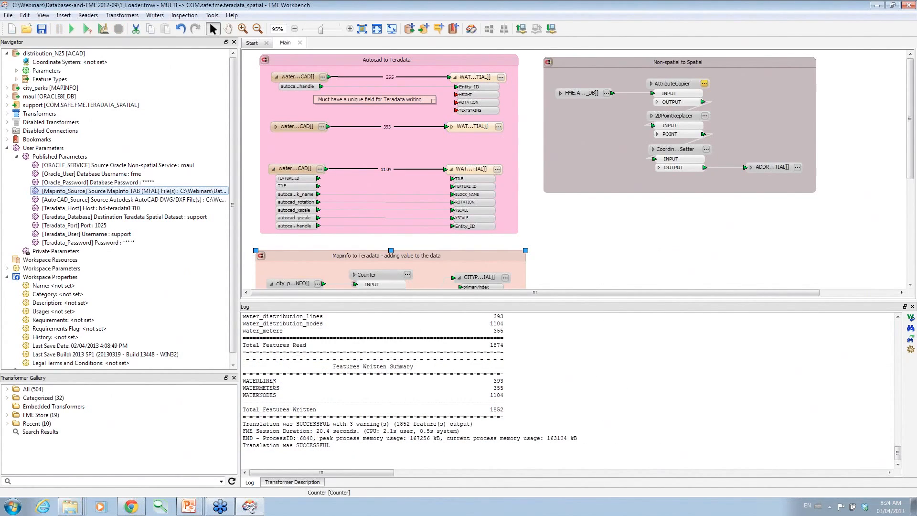
scroll(481, 412, up, 1)
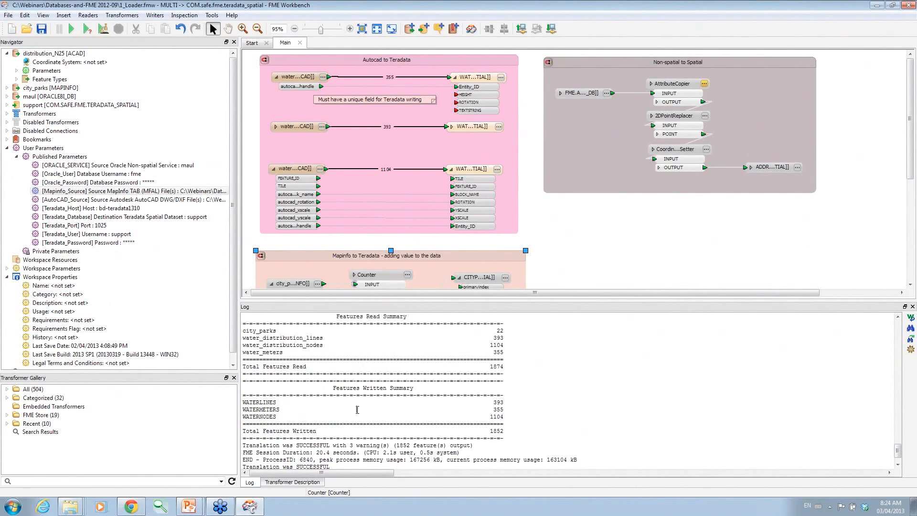
scroll(357, 410, down, 1)
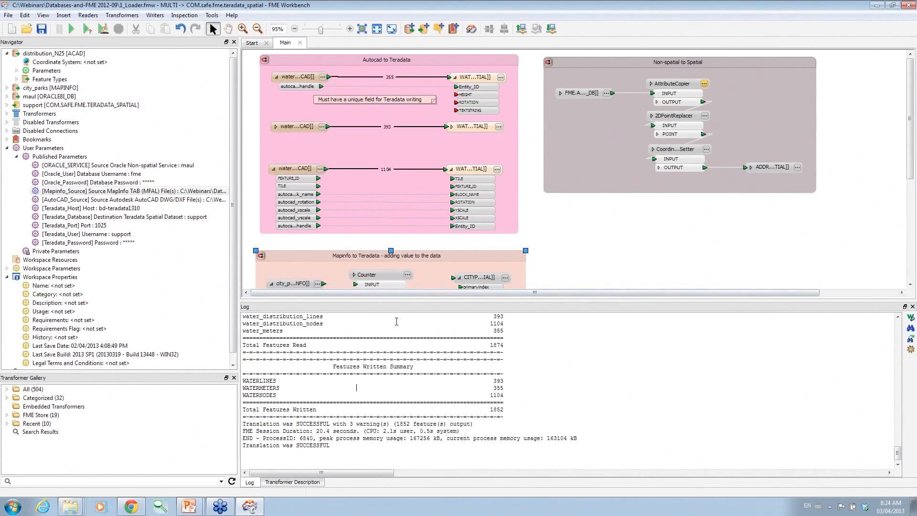
scroll(378, 359, up, 1)
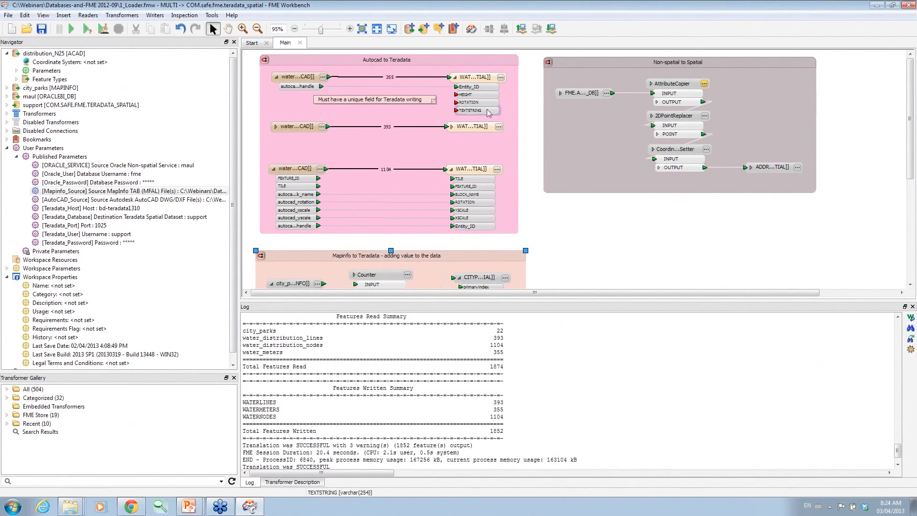
Step: Switch to FME Data Inspector and bring up the dataset selection for the Teradata Spatial (JDBC) dataset support
right_click(478, 78)
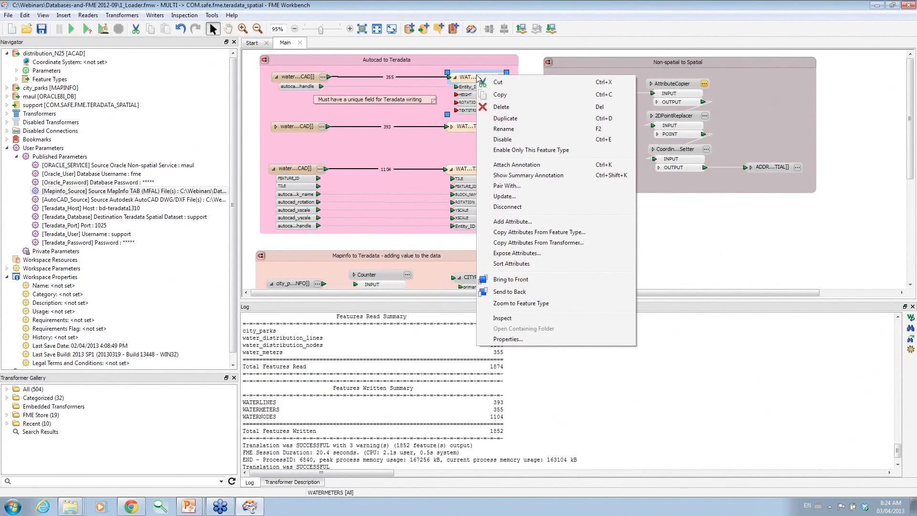
click(471, 42)
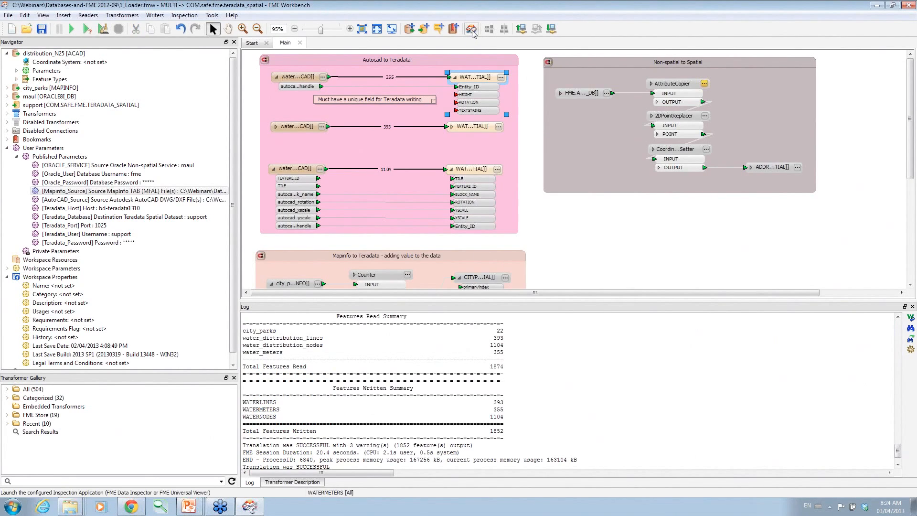
click(471, 29)
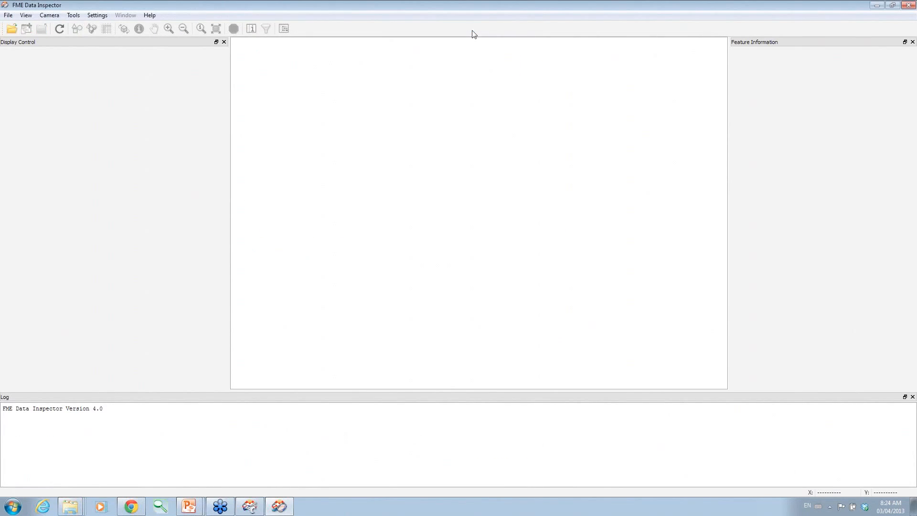
click(11, 15)
click(28, 27)
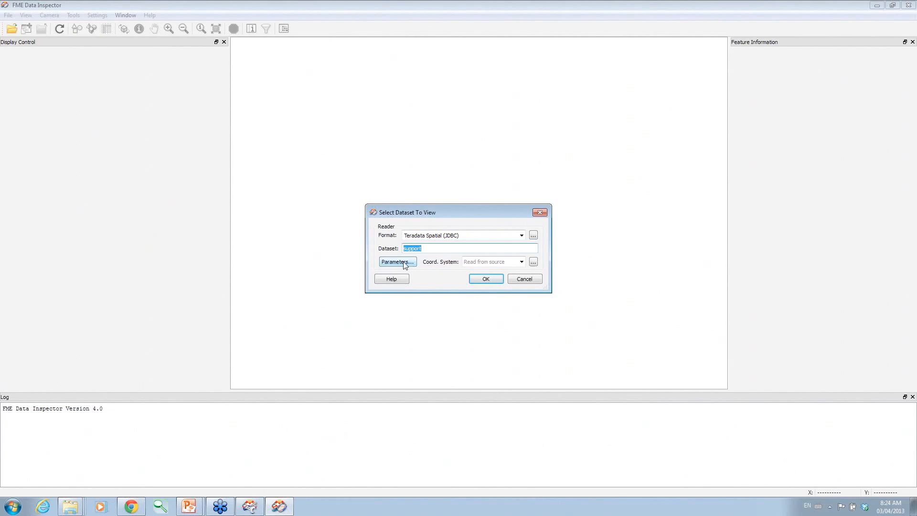
Step: Open the Teradata Spatial (JDBC) reader parameters and set the database host to bd-teradata1310
click(404, 266)
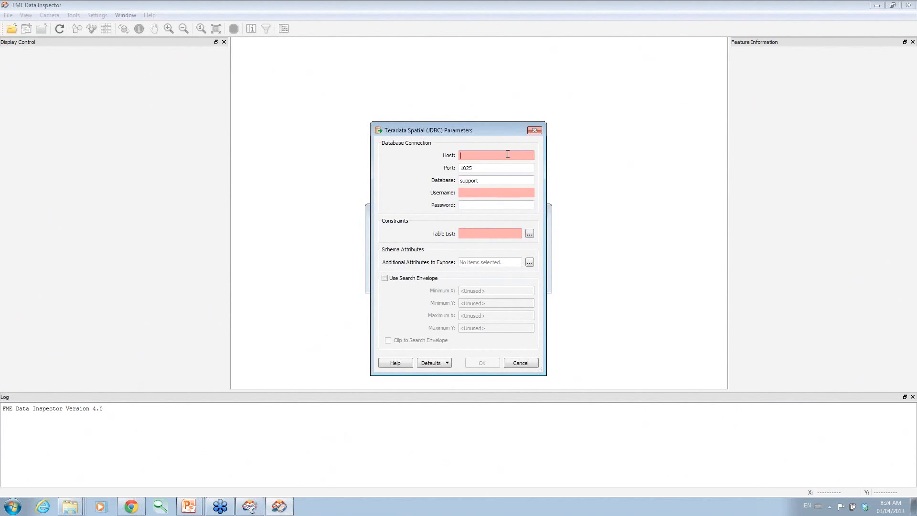
text(bd-teradata1310)
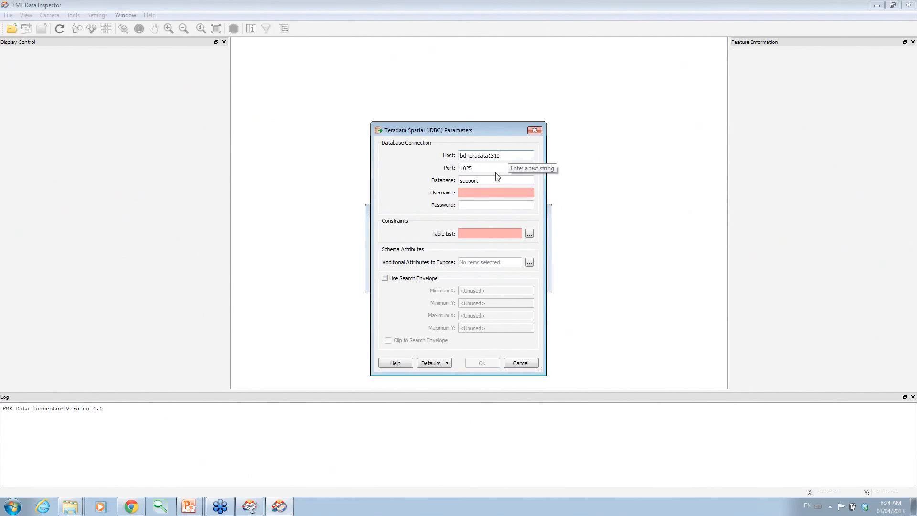
click(489, 192)
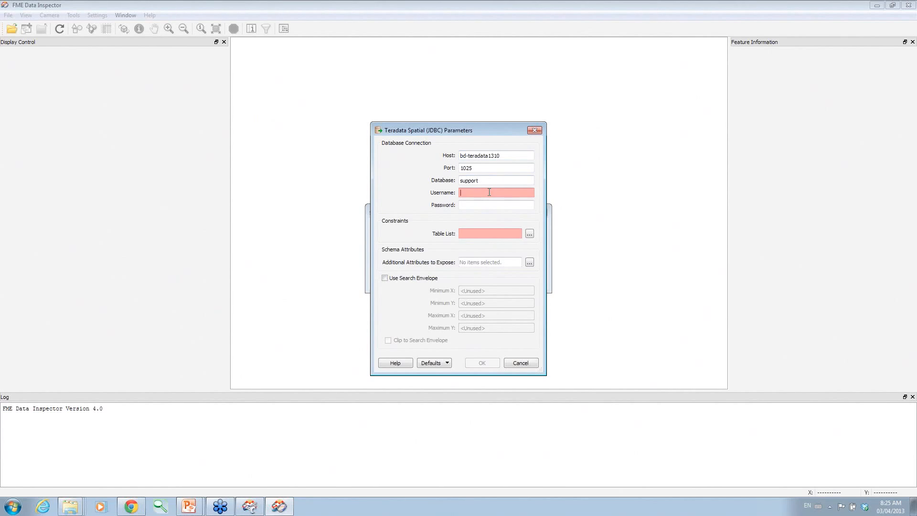
click(431, 364)
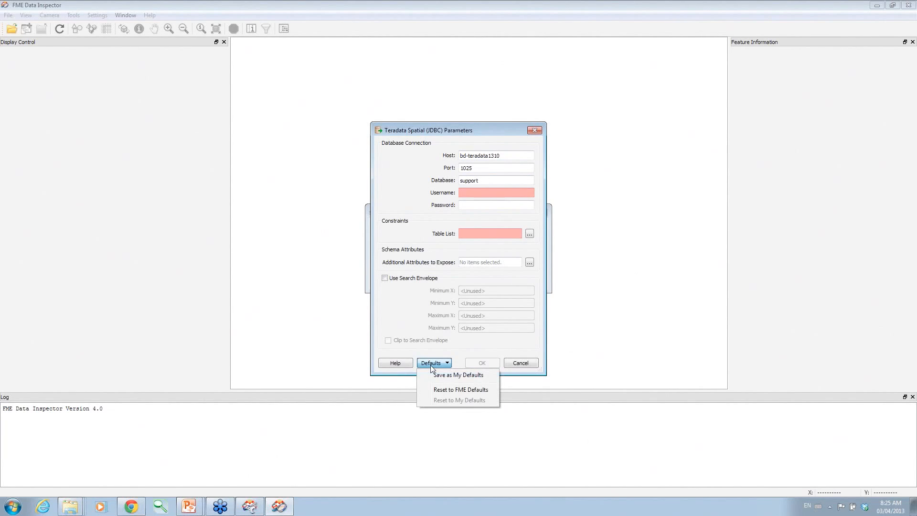
click(450, 347)
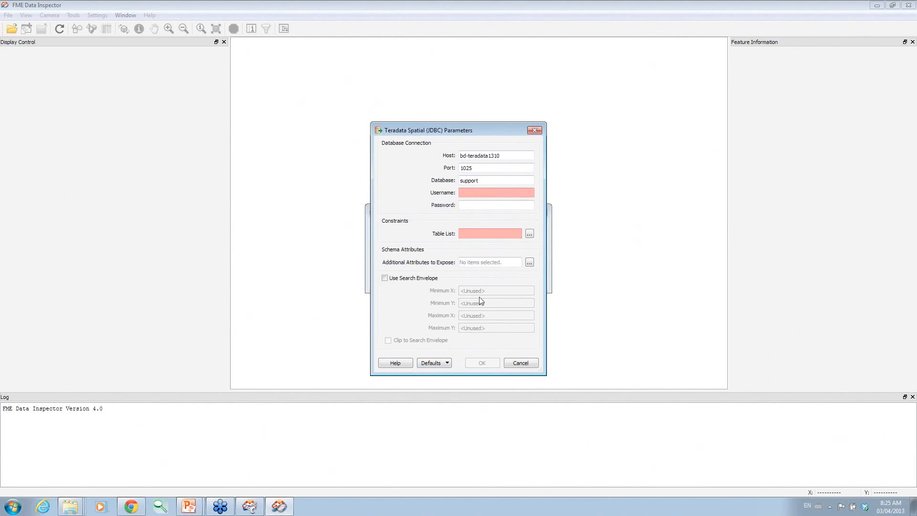
Step: Set the database connection's username to support and fill in the account password
double_click(482, 180)
key(ctrl+c)
click(484, 192)
key(ctrl+v)
click(486, 205)
key(ctrl+v)
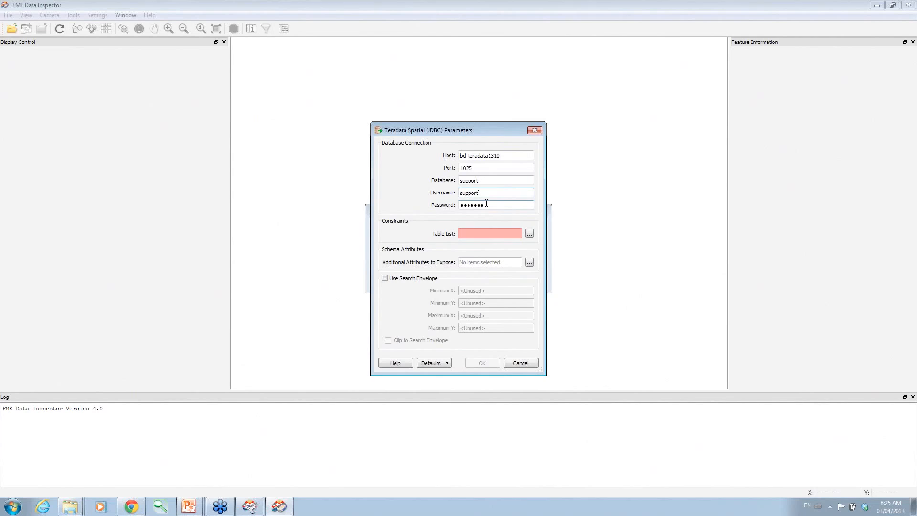
Step: Choose the WATERLINES, WATERMETERS and WATERNODES tables for the table list and load the dataset into the view
click(529, 233)
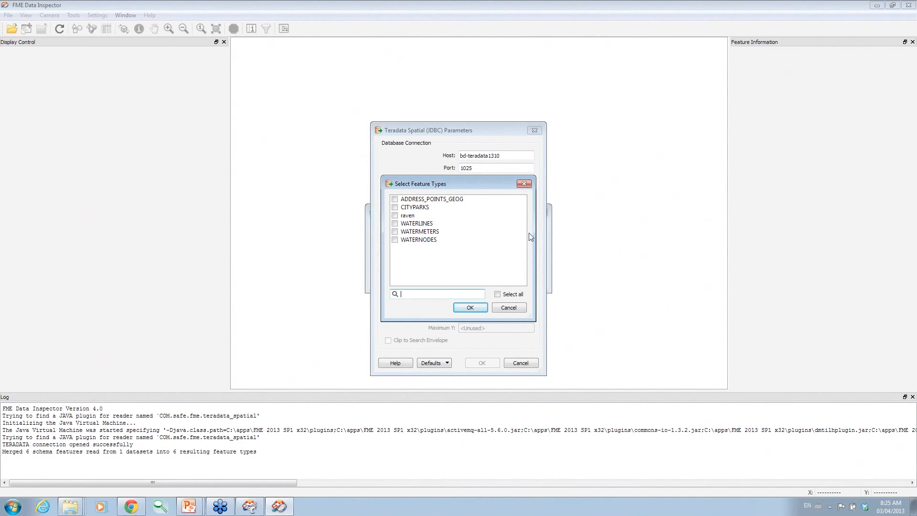
click(394, 223)
click(394, 231)
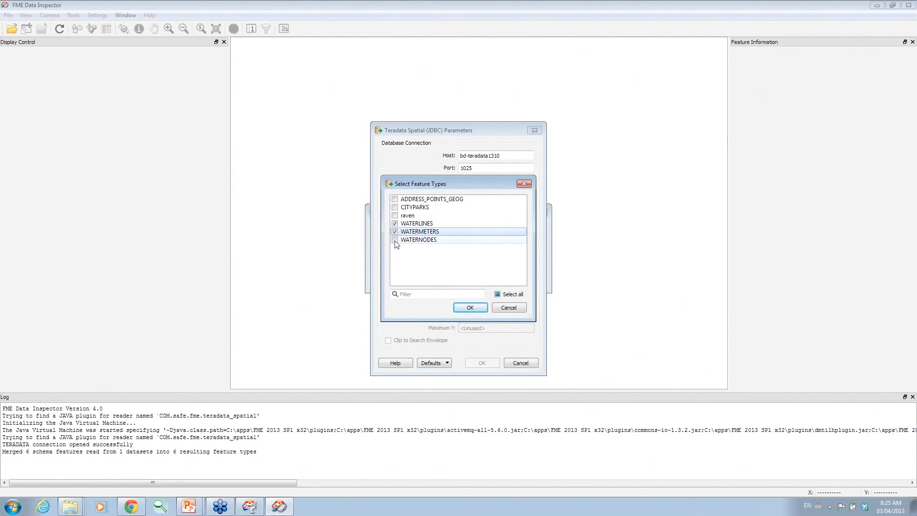
click(466, 310)
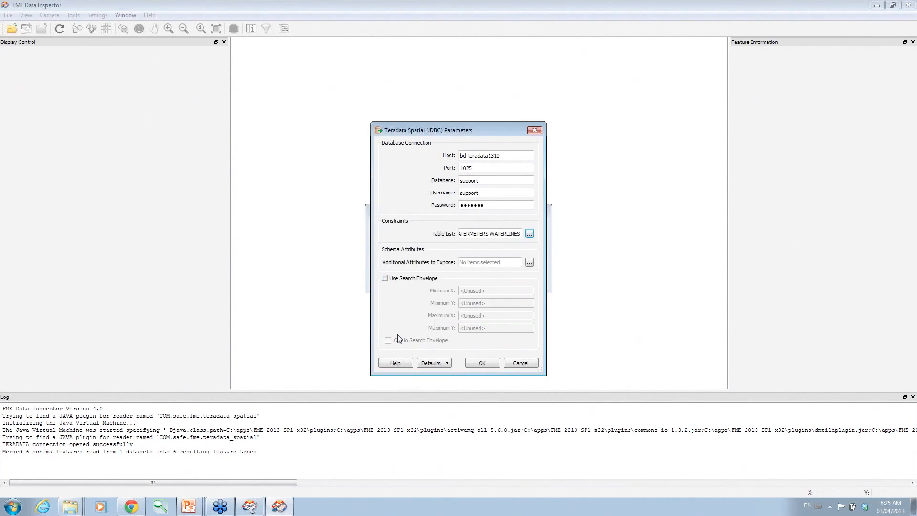
click(482, 363)
click(497, 281)
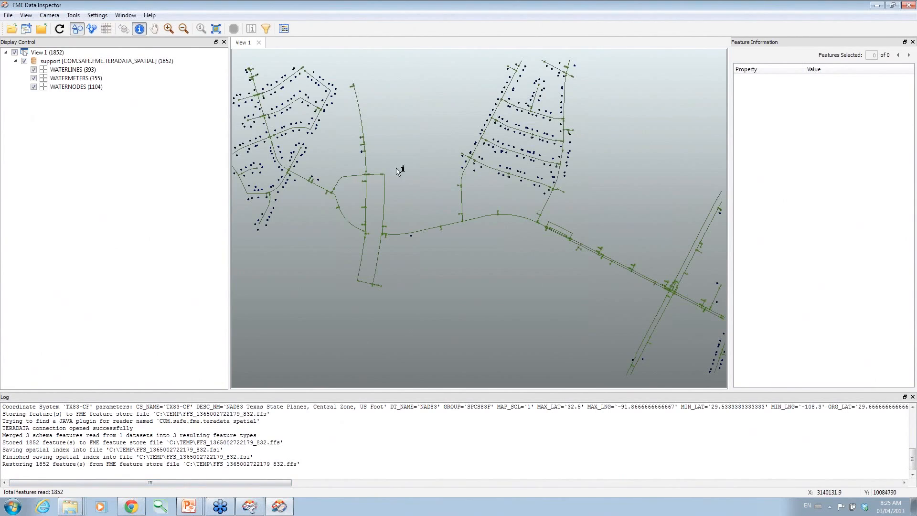
Step: Query the curved water line running upward from the pipe junction in the northeastern street network
click(169, 29)
drag(535, 201, 566, 173)
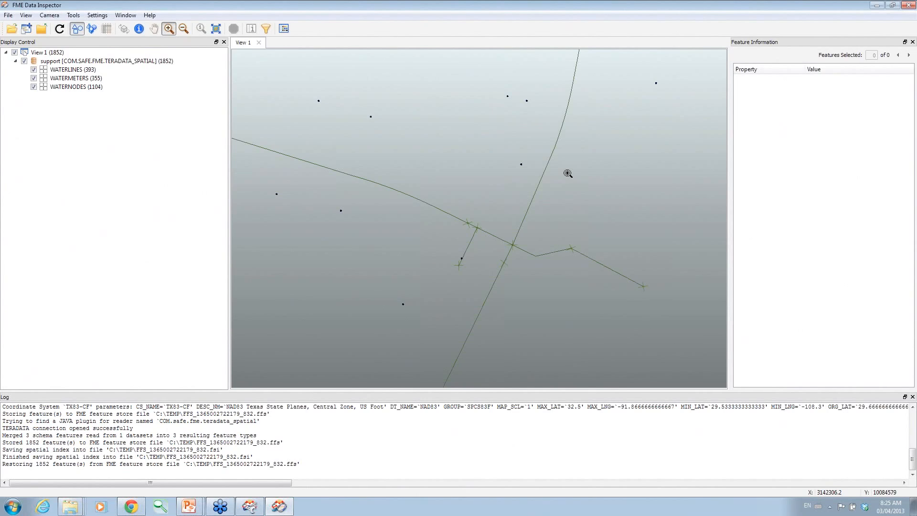
click(144, 30)
drag(512, 170, 532, 160)
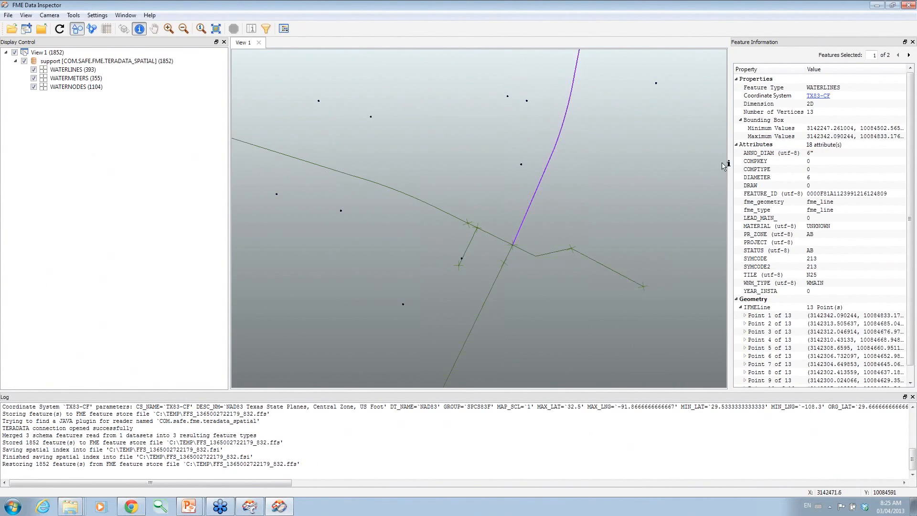
Step: Widen the feature information display and examine the queried water line's attributes, vertex list and first point's coordinates
drag(729, 161, 621, 163)
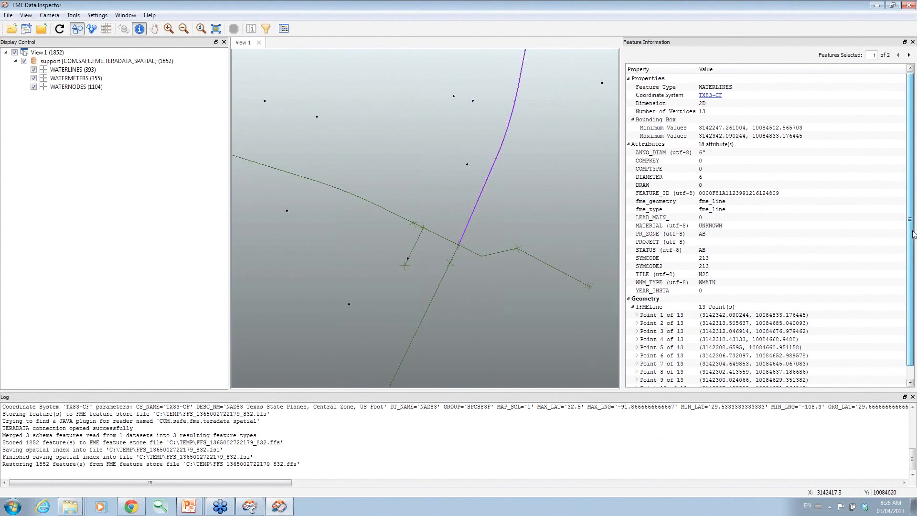
scroll(662, 362, down, 1)
click(636, 302)
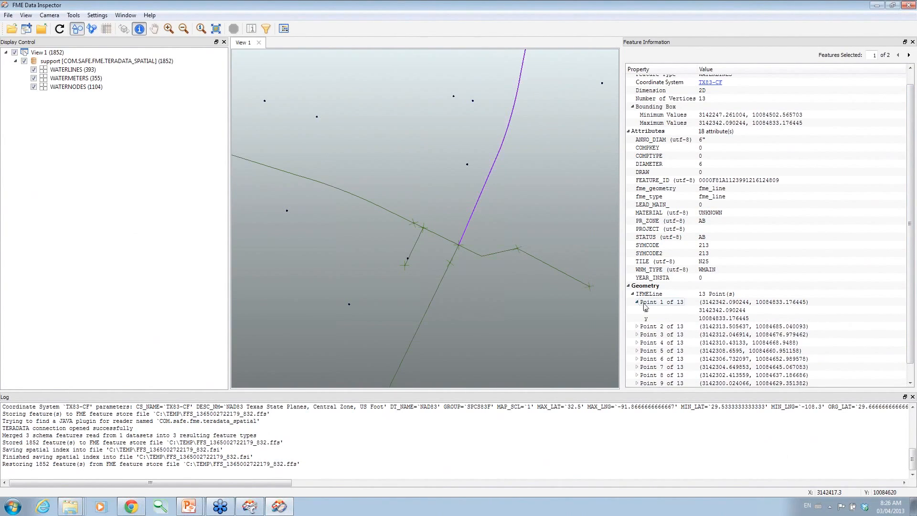
click(637, 302)
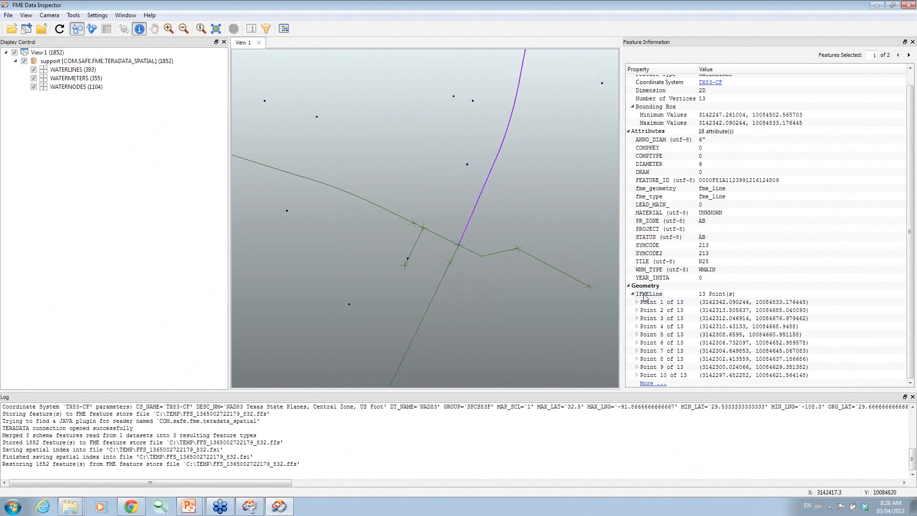
click(633, 294)
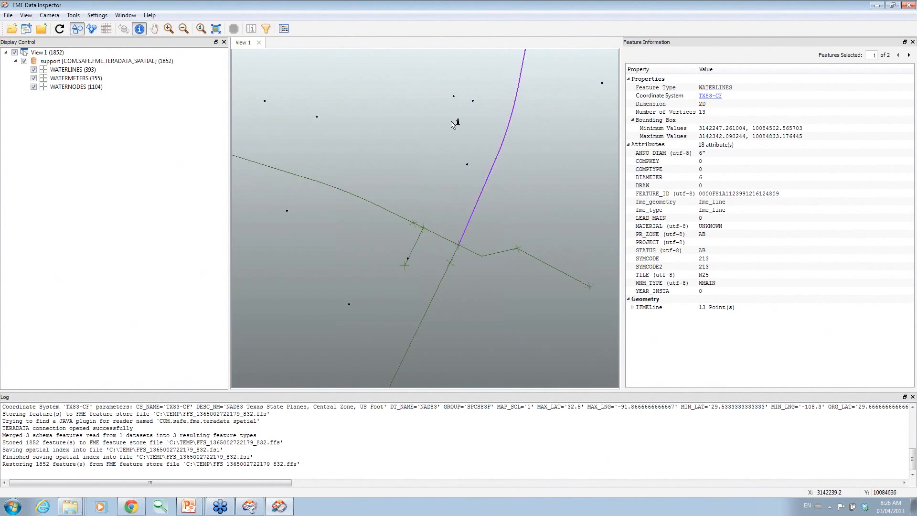
Step: Query the point features just west of the upper part of the curved water line
drag(442, 87, 461, 111)
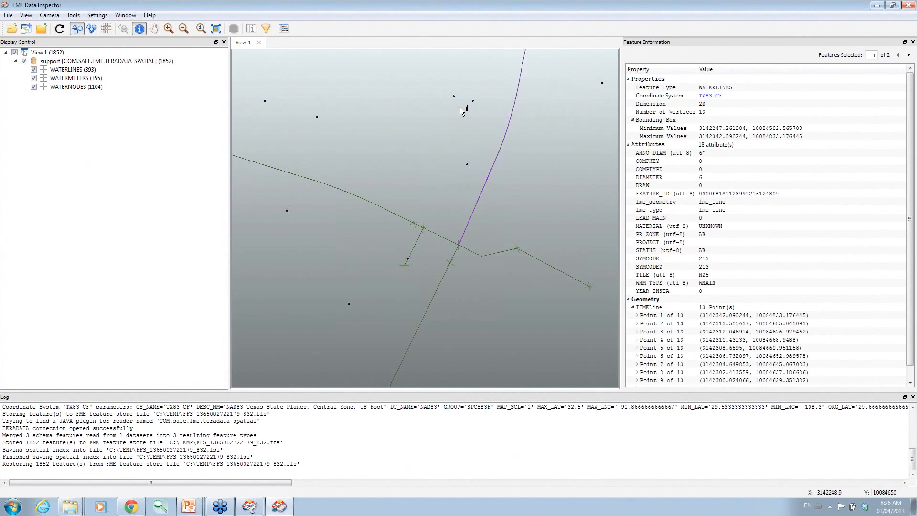